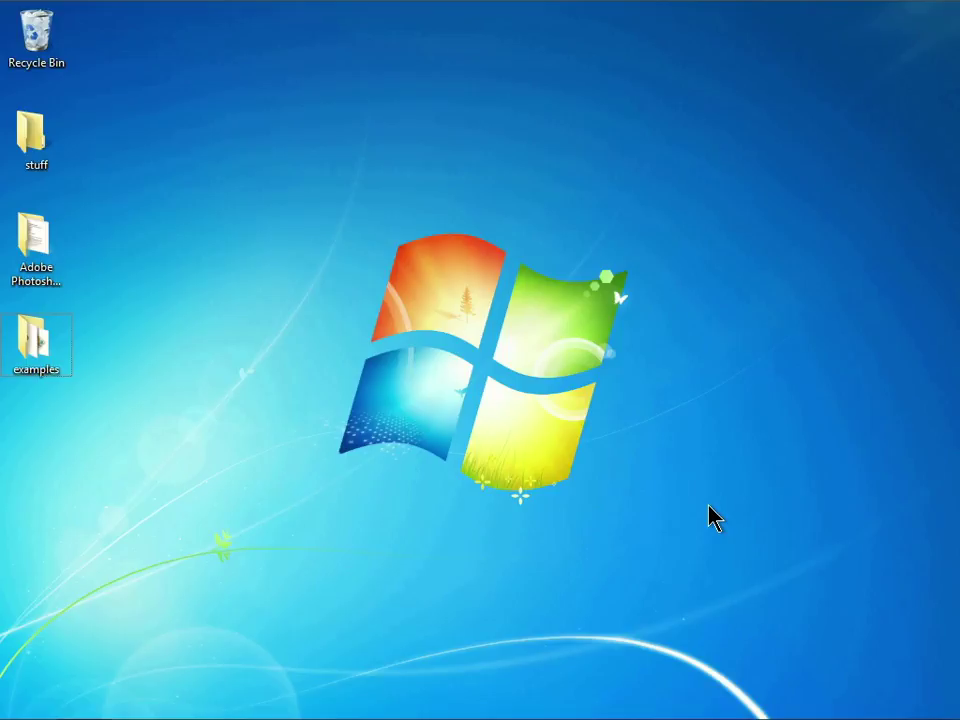
Check the EPSON Projector folder under All Programs in the Start menu.
{"action": "left_click", "coordinate": [26, 706]}
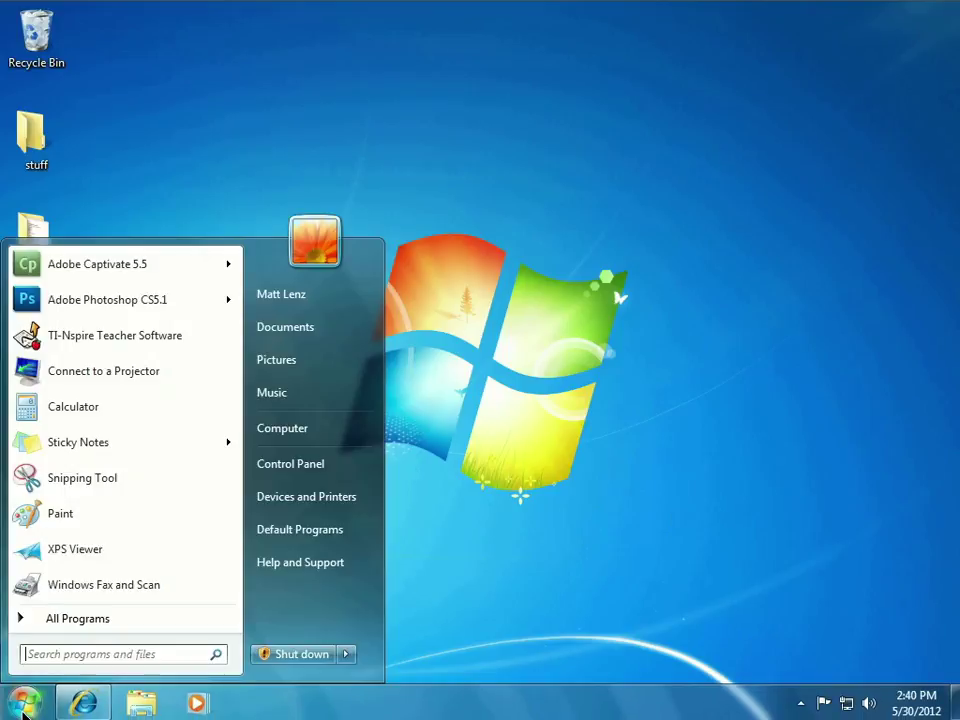
{"action": "left_click", "coordinate": [128, 634]}
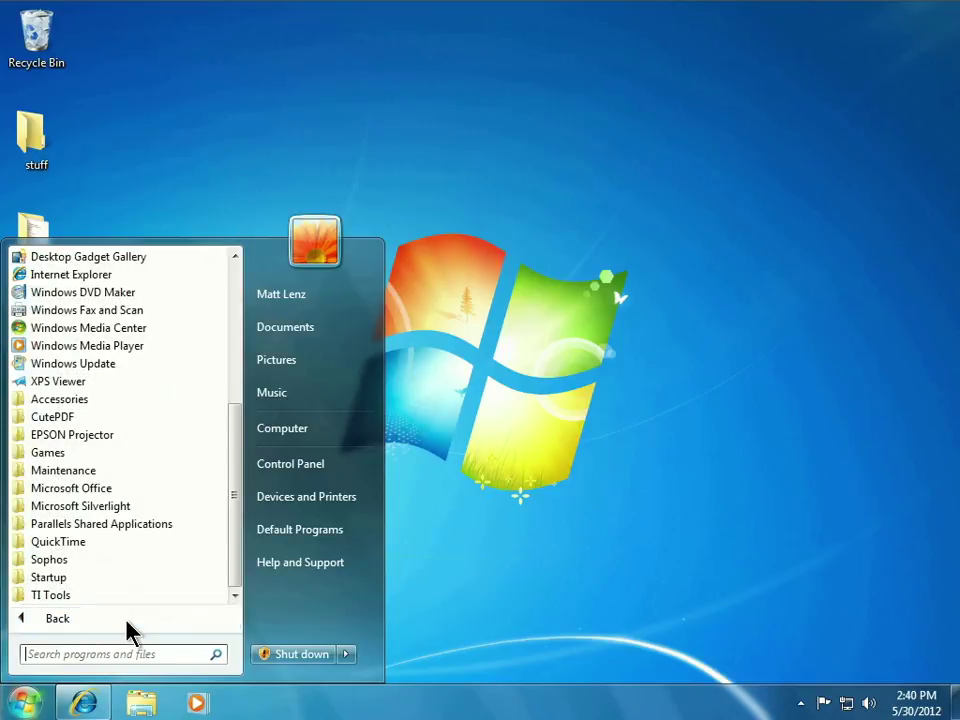
{"action": "left_click", "coordinate": [135, 437]}
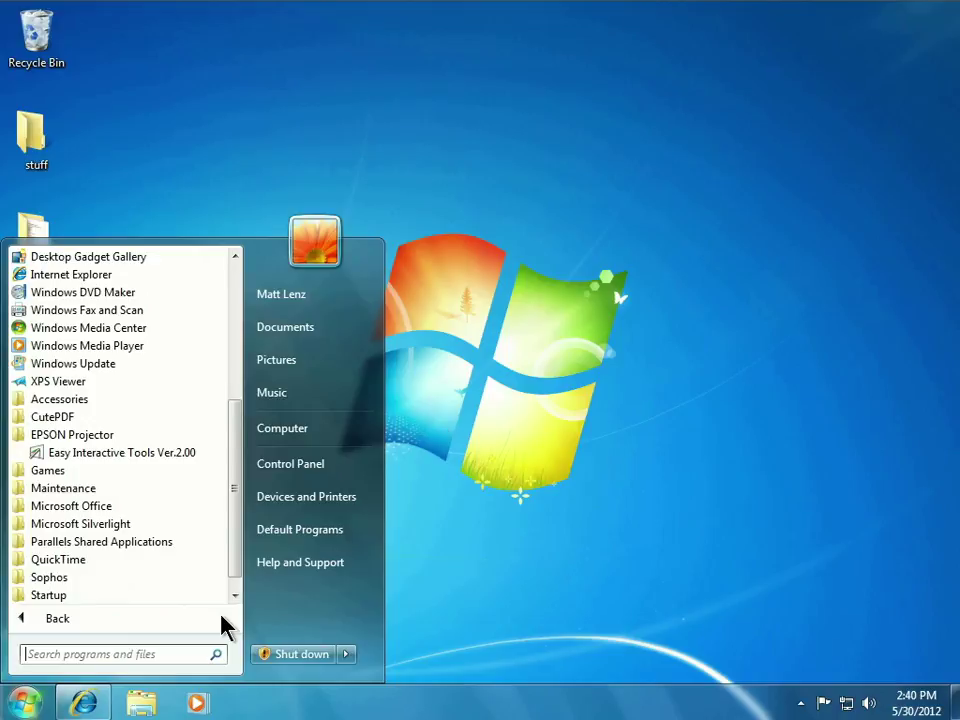
Restore the Epson support browser window and open the BrightLink 485Wi support page.
{"action": "left_click", "coordinate": [90, 701]}
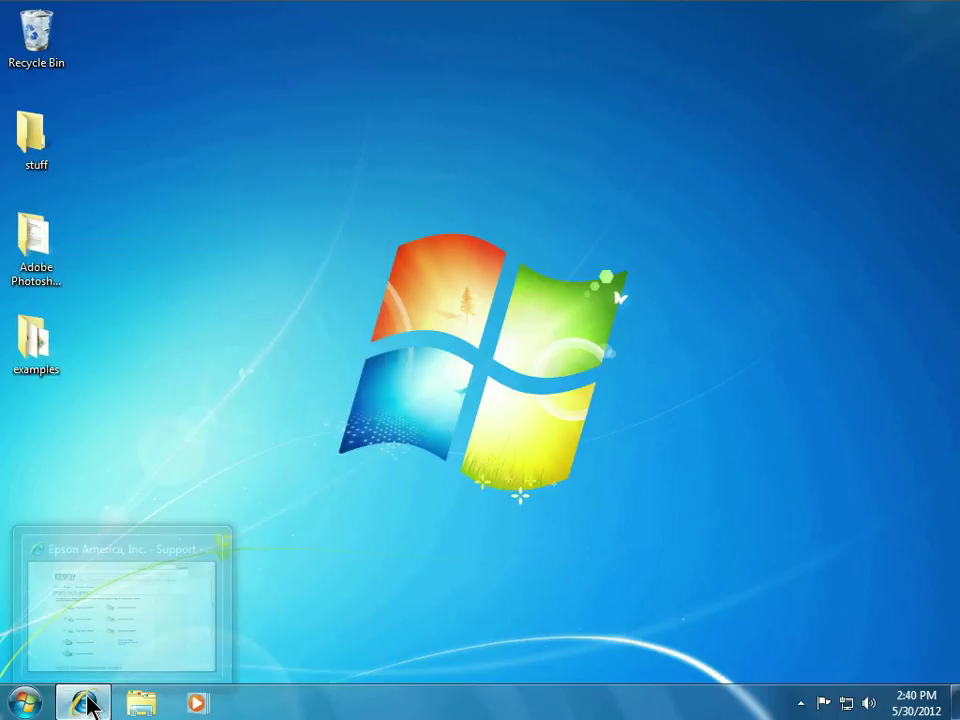
{"action": "left_click", "coordinate": [88, 702]}
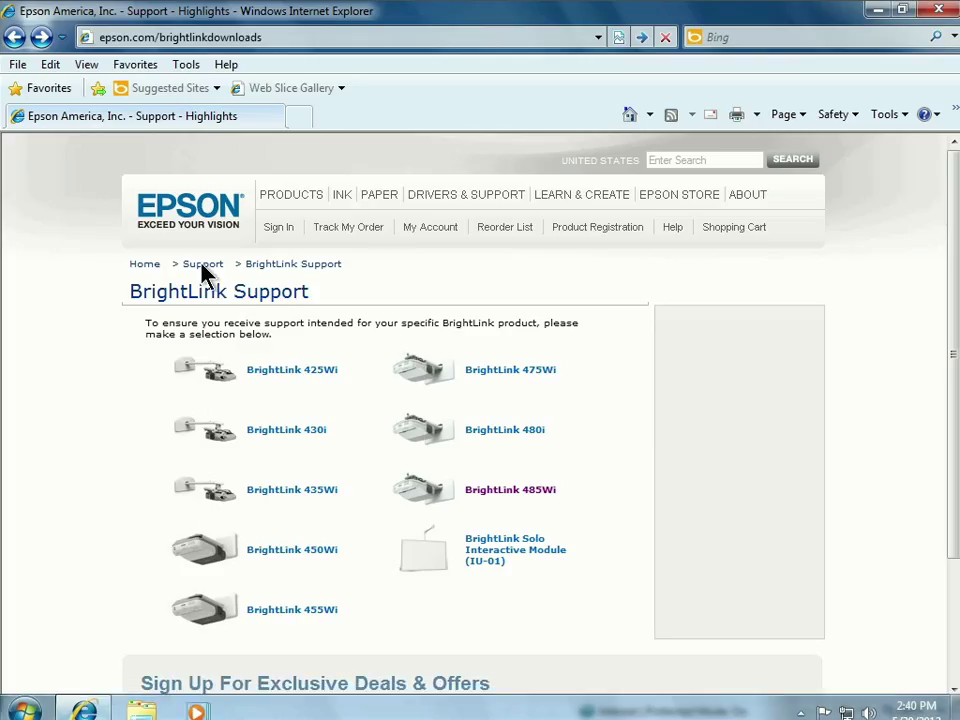
{"action": "left_click", "coordinate": [270, 37]}
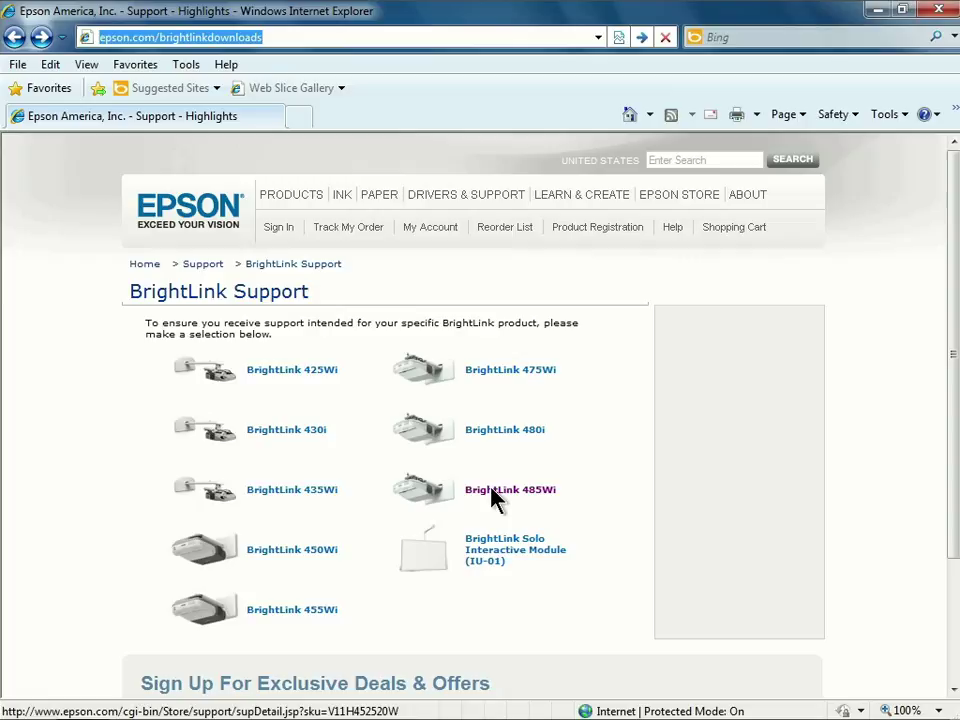
{"action": "left_click", "coordinate": [527, 493]}
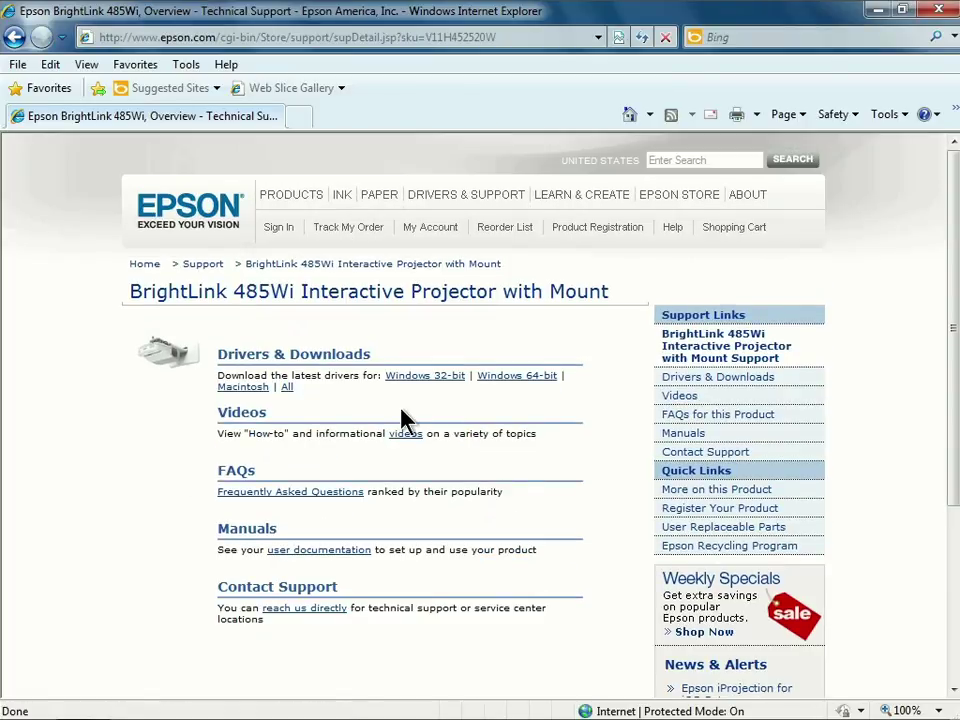
Open the 485Wi Drivers & Downloads list and scroll to the Windows 32-bit software.
{"action": "left_click", "coordinate": [338, 358]}
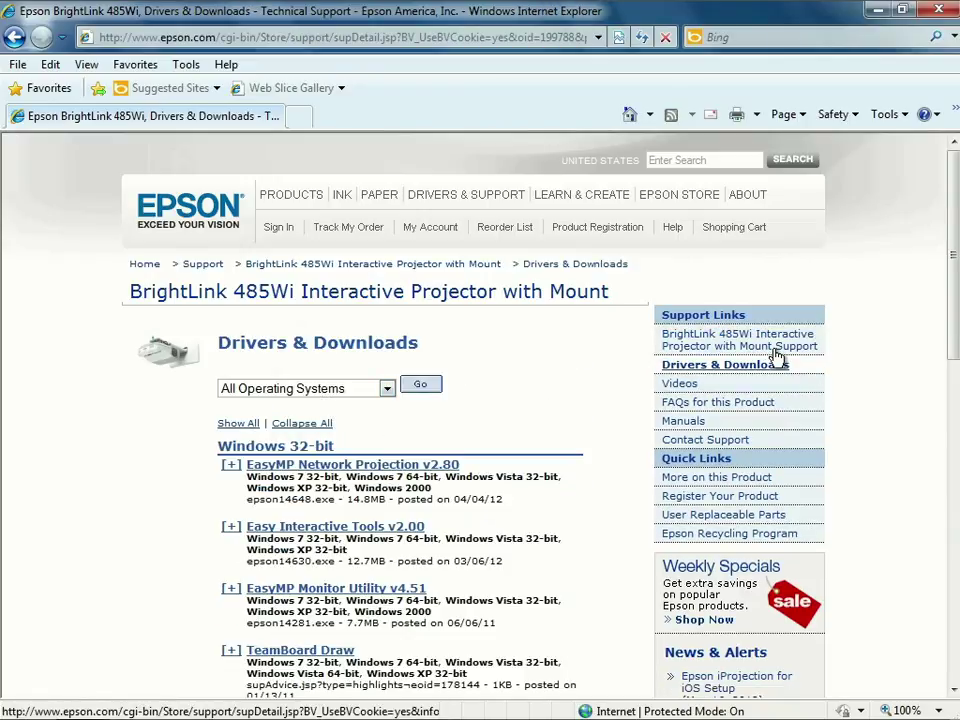
{"action": "left_click_drag", "start_coordinate": [949, 321], "coordinate": [948, 435]}
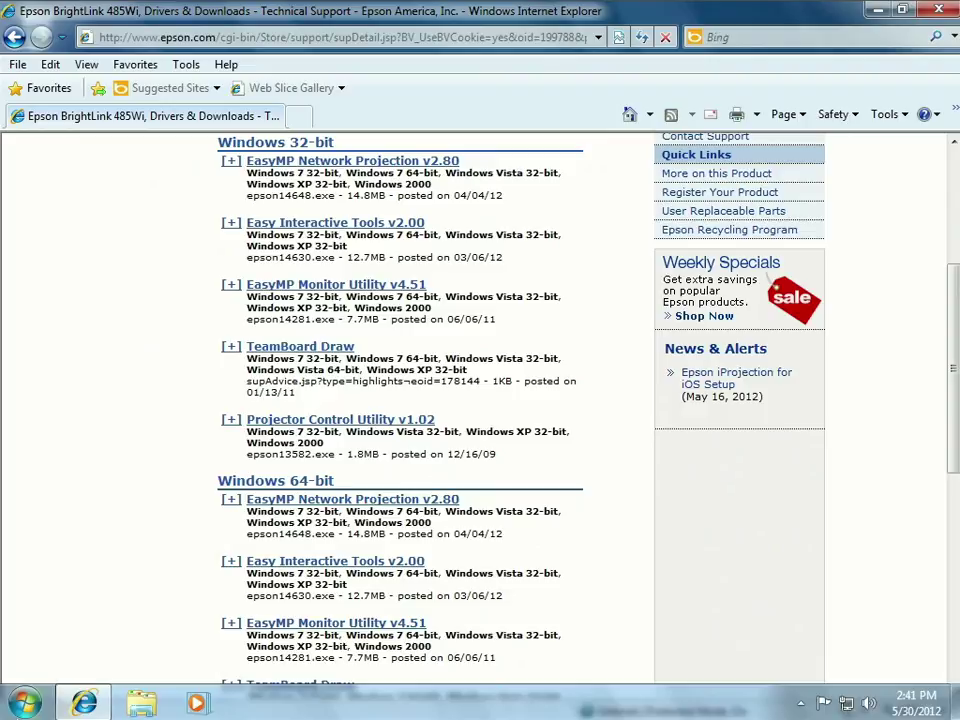
{"action": "left_click", "coordinate": [22, 705]}
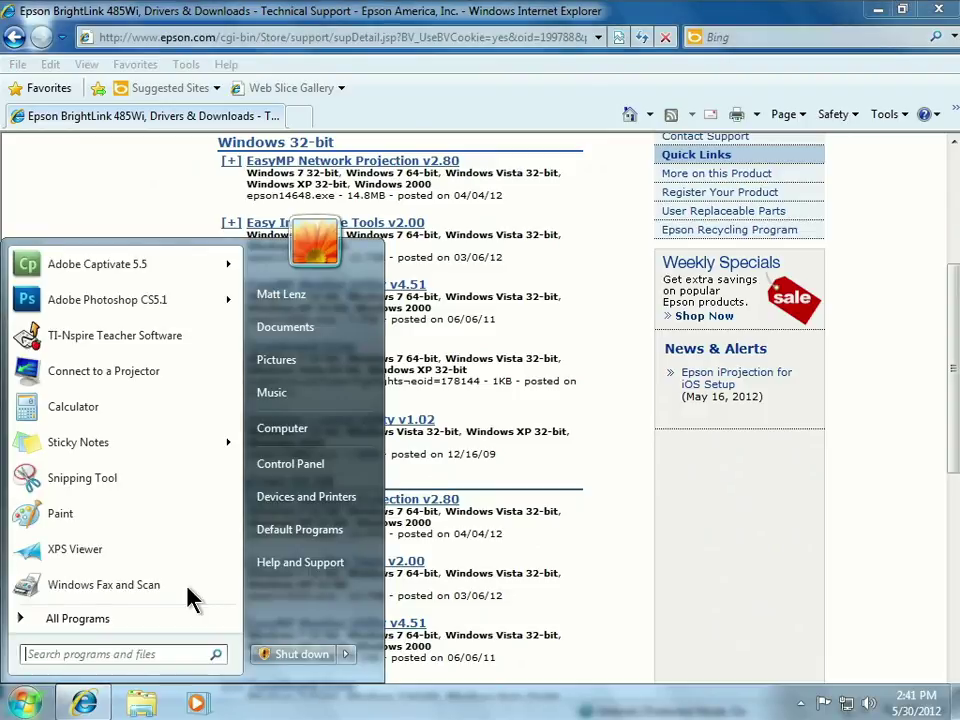
Open Control Panel's System page to confirm Windows 7 Professional SP1 is 32-bit.
{"action": "left_click", "coordinate": [316, 472]}
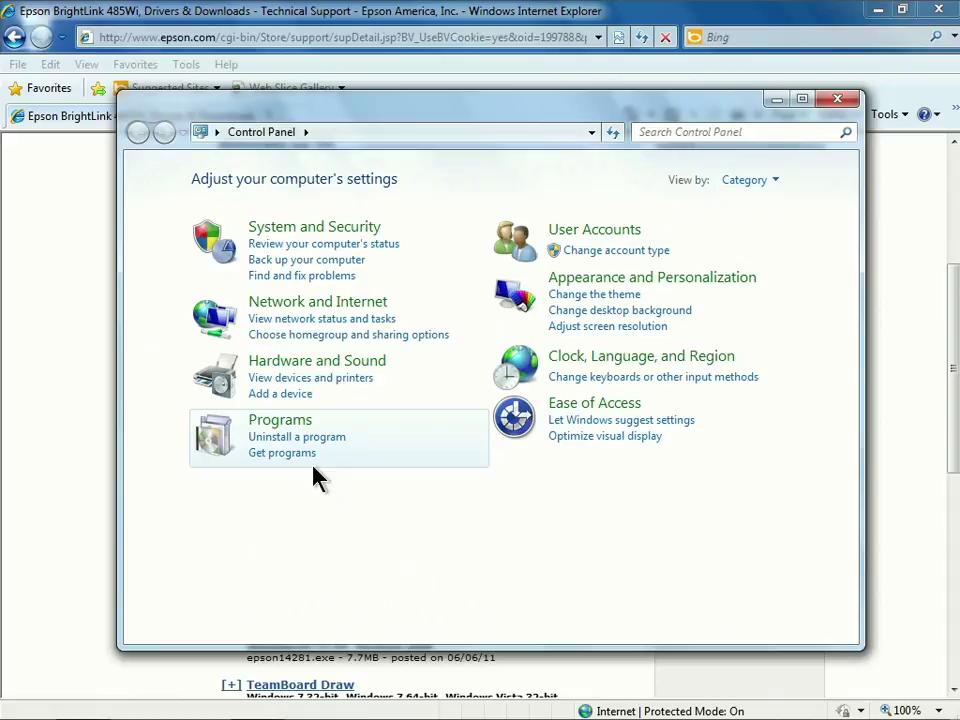
{"action": "left_click", "coordinate": [350, 231]}
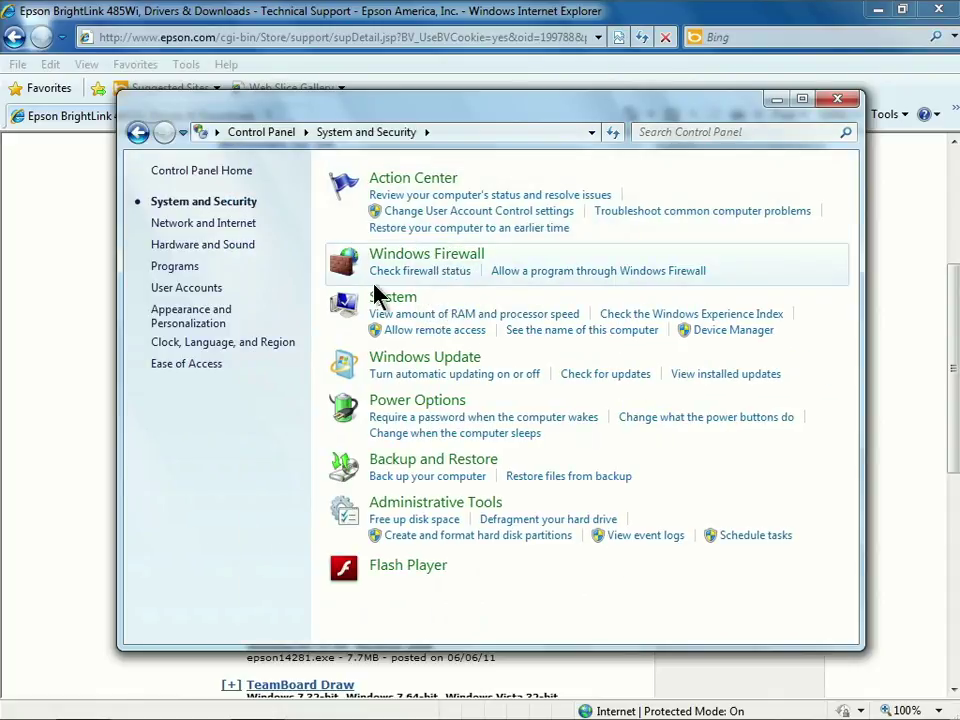
{"action": "left_click", "coordinate": [402, 302]}
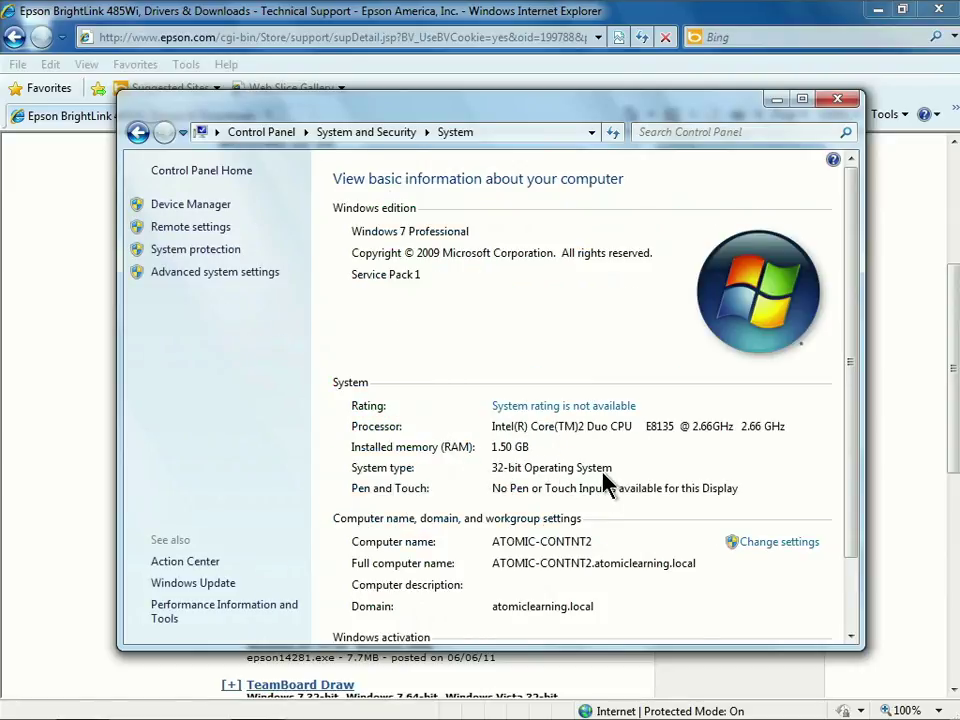
Close Control Panel, then download Easy Interactive Tools v2.00 after entering an e-mail address and accepting the terms.
{"action": "left_click", "coordinate": [838, 101]}
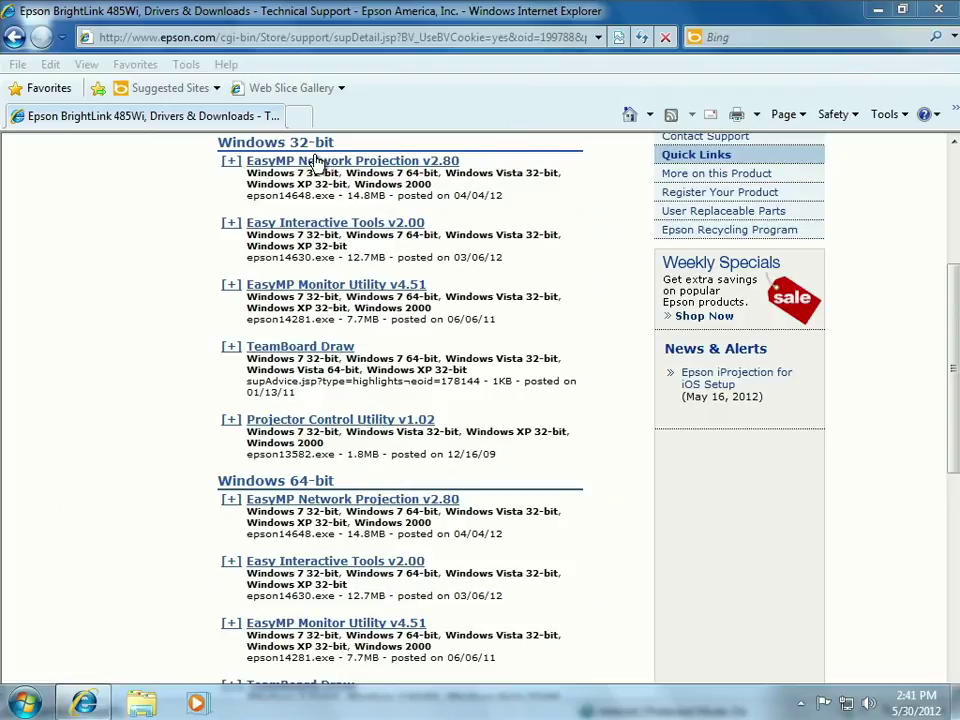
{"action": "left_click", "coordinate": [297, 224]}
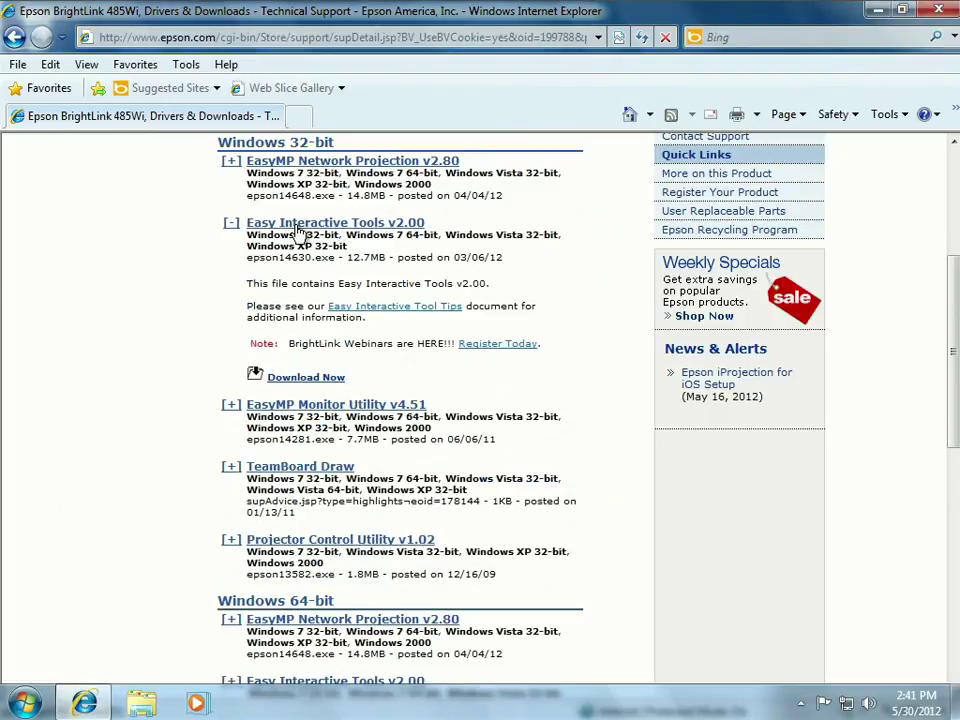
{"action": "left_click", "coordinate": [322, 386]}
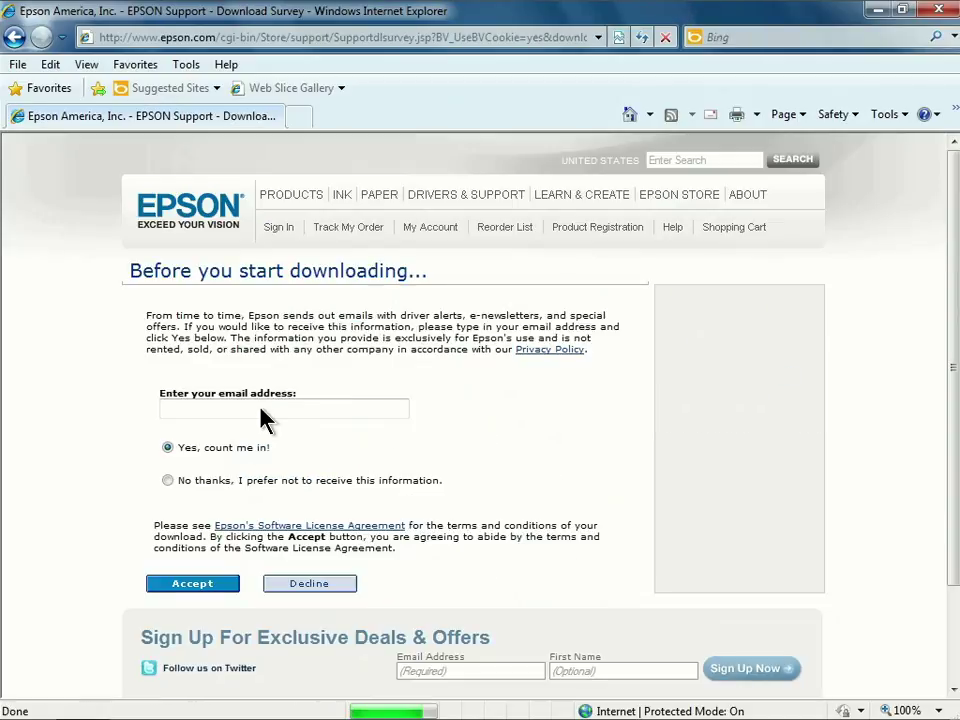
{"action": "left_click", "coordinate": [203, 410]}
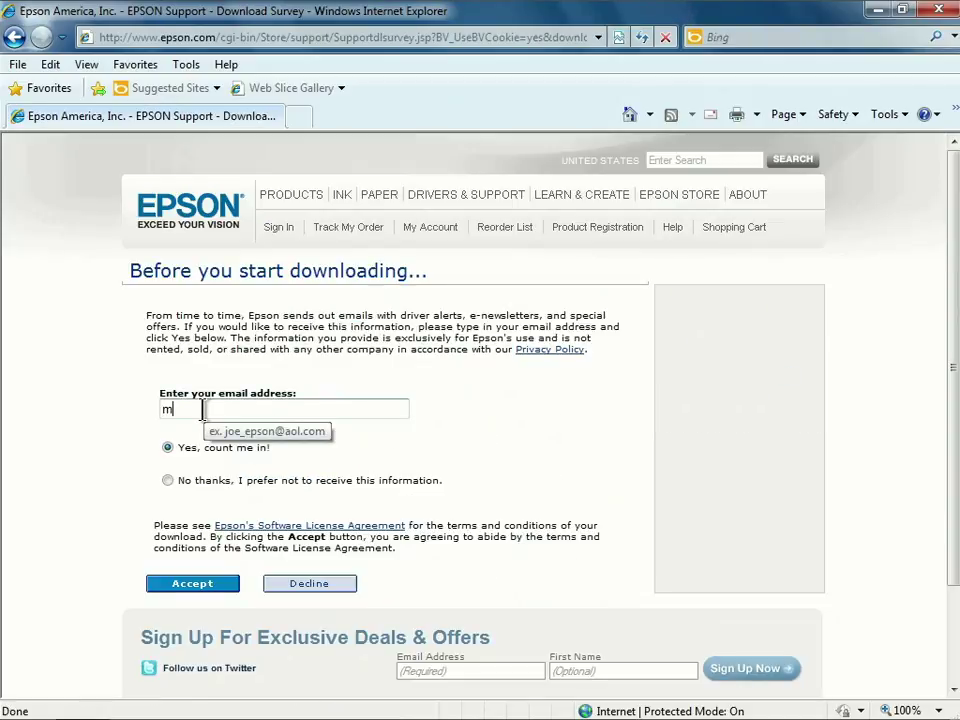
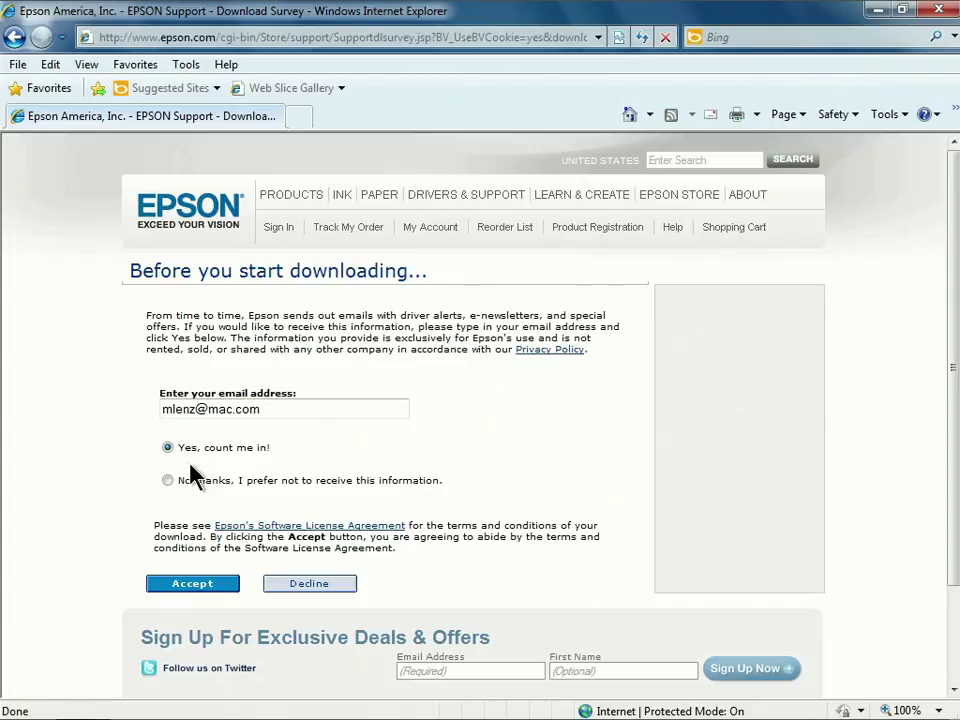
{"action": "left_click", "coordinate": [224, 590]}
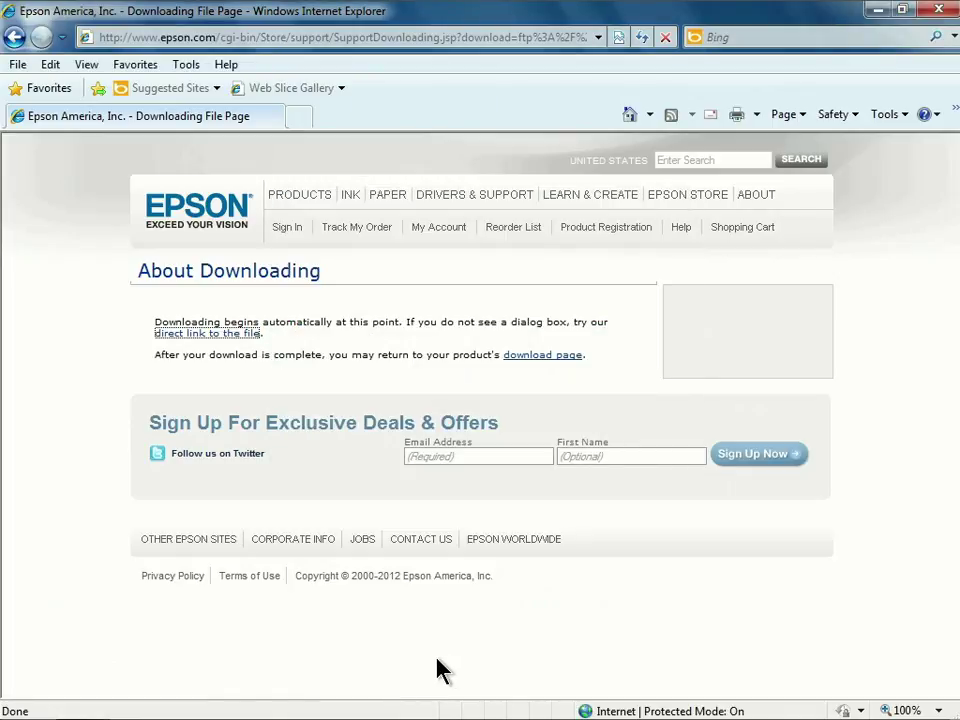
Launch the epson14630 installer from the desktop and continue setup in English.
{"action": "left_click", "coordinate": [879, 12]}
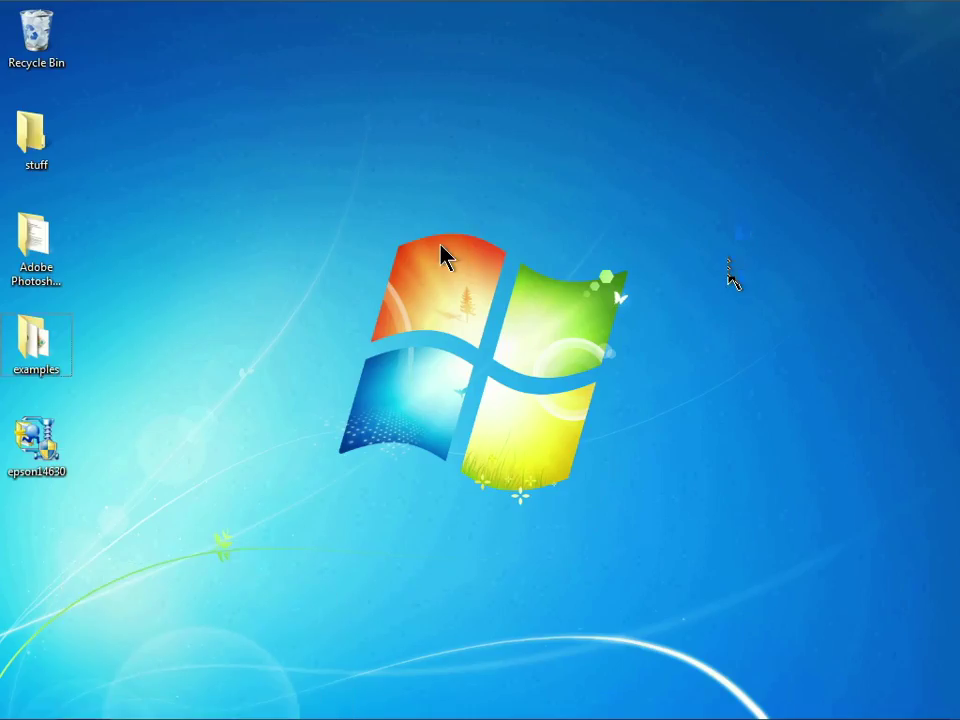
{"action": "double_click", "coordinate": [42, 448]}
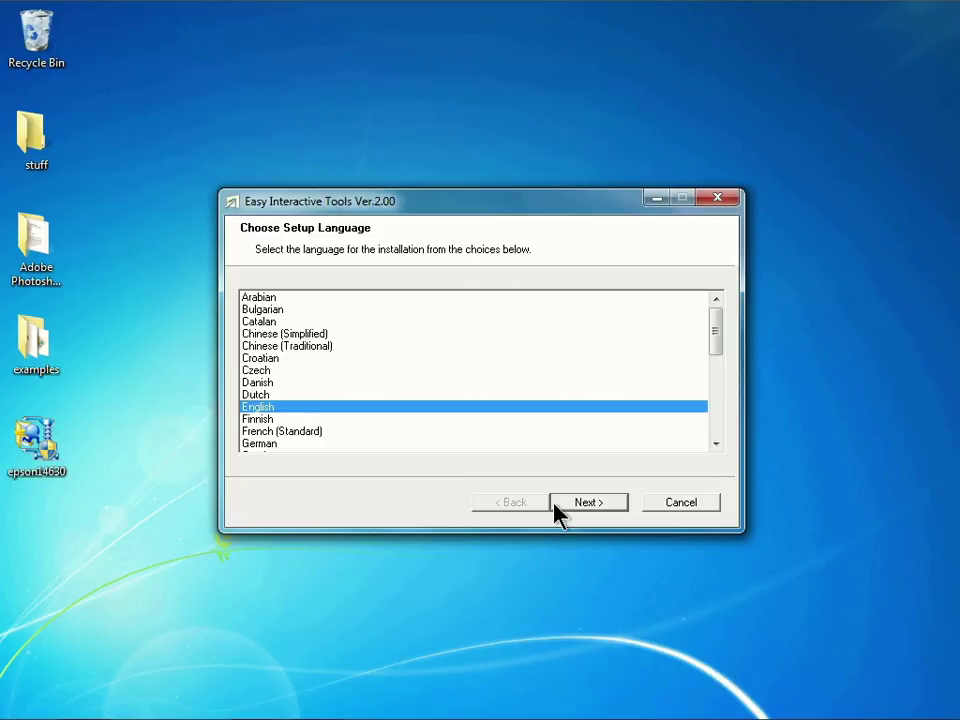
{"action": "left_click", "coordinate": [587, 502]}
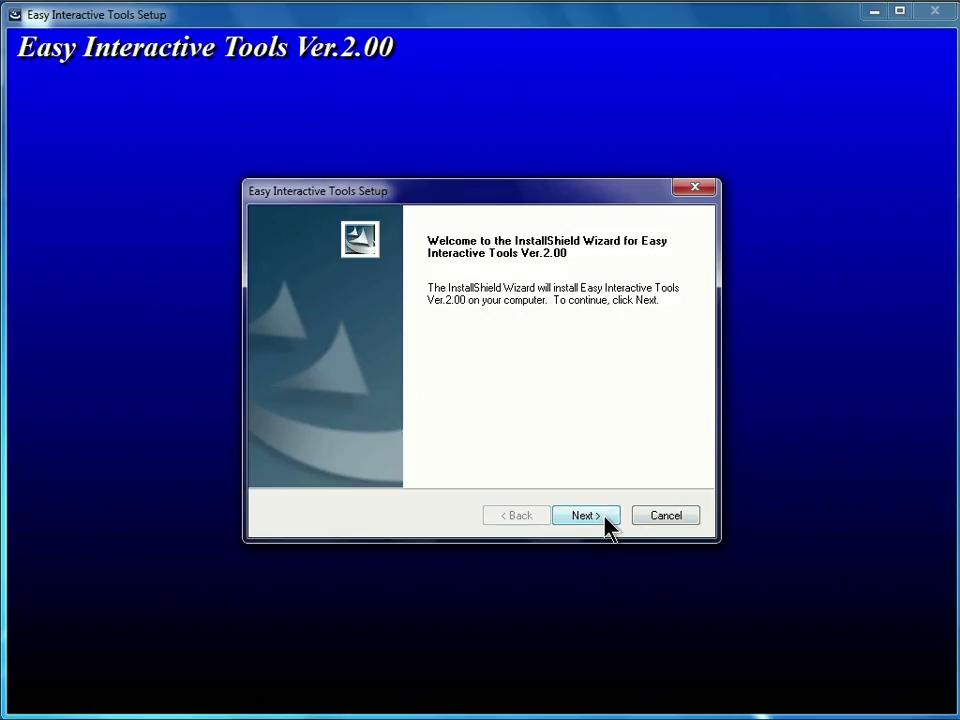
Accept the license and install Ver.2.00 with startup registration and a desktop shortcut ticked.
{"action": "left_click", "coordinate": [605, 520]}
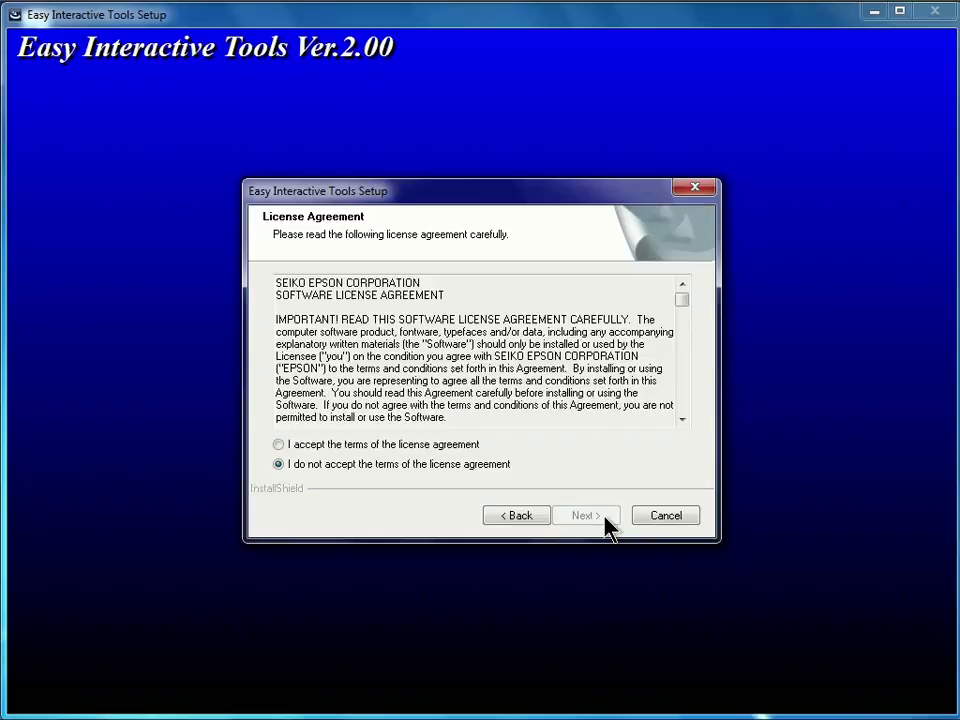
{"action": "left_click", "coordinate": [279, 444]}
{"action": "left_click", "coordinate": [600, 522]}
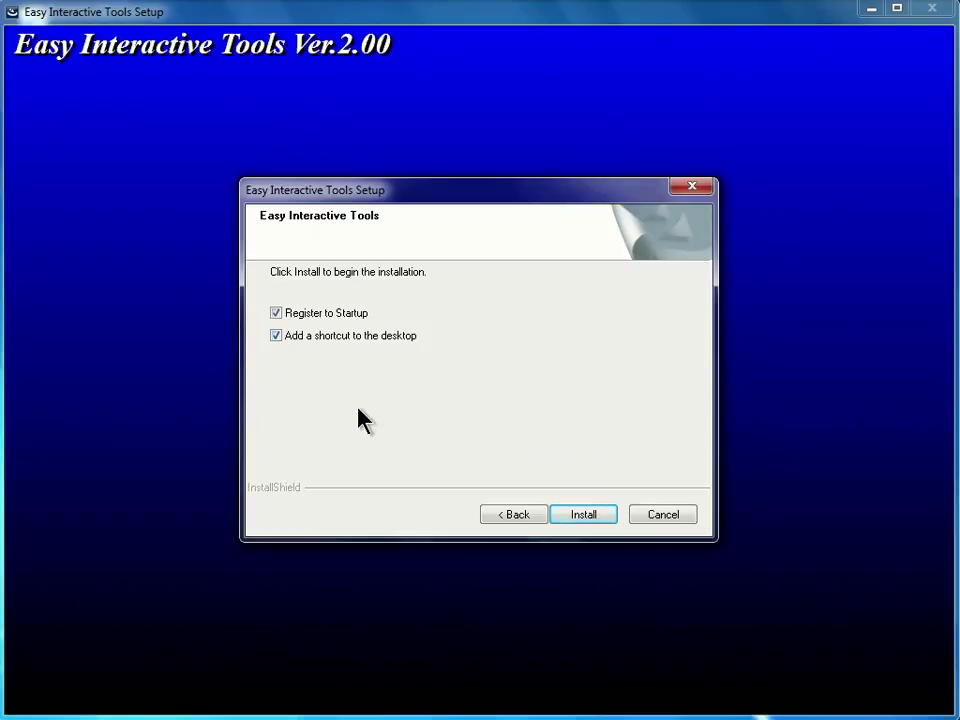
{"action": "left_click", "coordinate": [590, 516]}
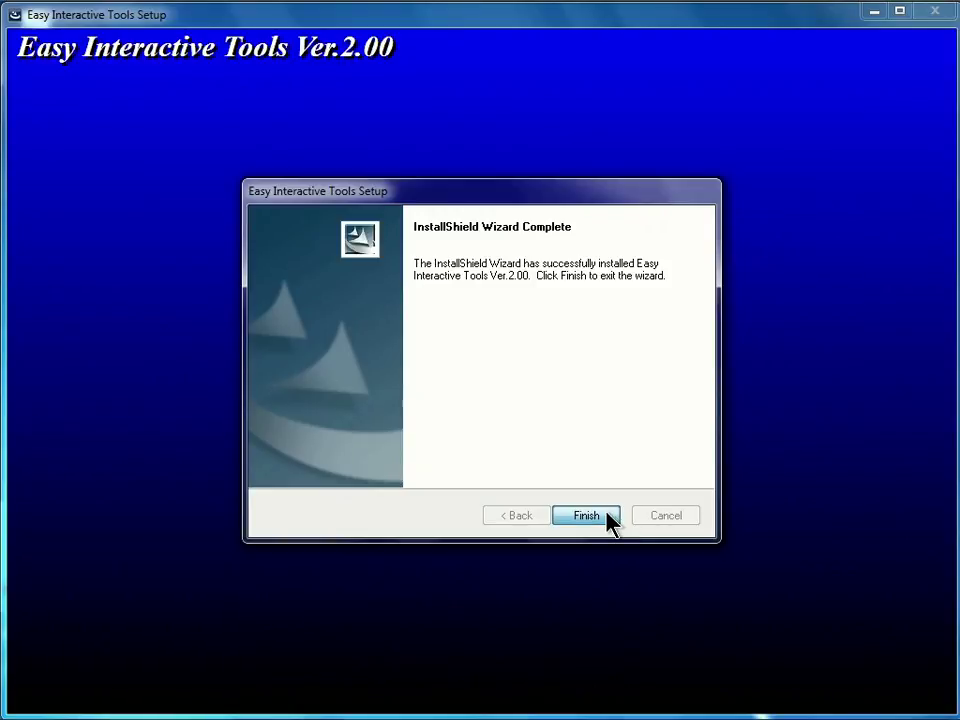
Finish setup and find Easy Interactive Tools Ver.2.00 in the EPSON Projector Start menu folder.
{"action": "left_click", "coordinate": [610, 520]}
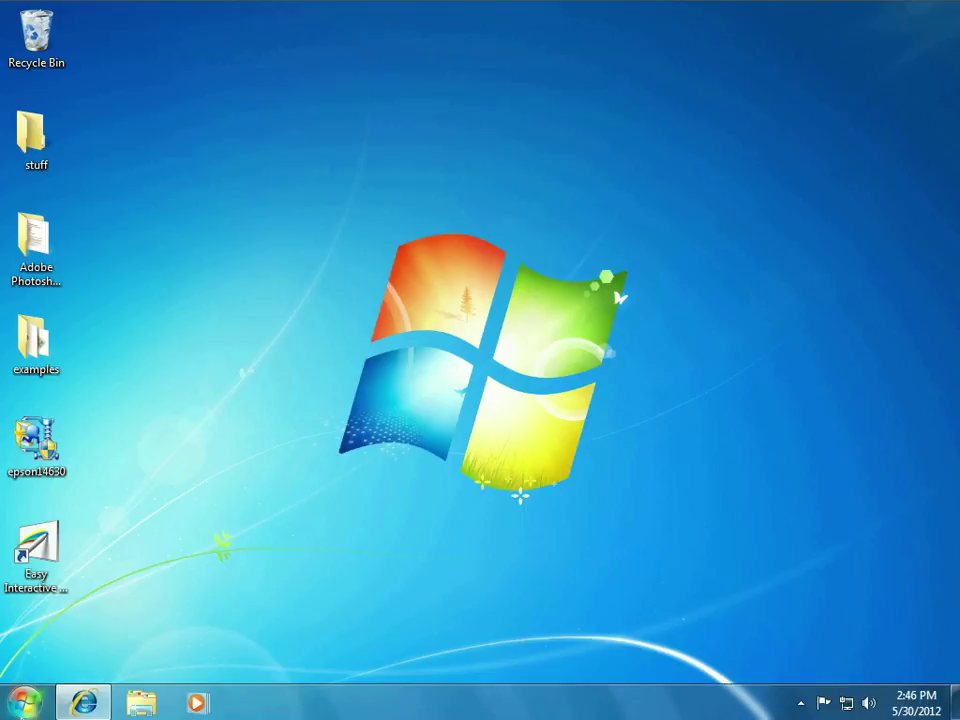
{"action": "left_click", "coordinate": [22, 708]}
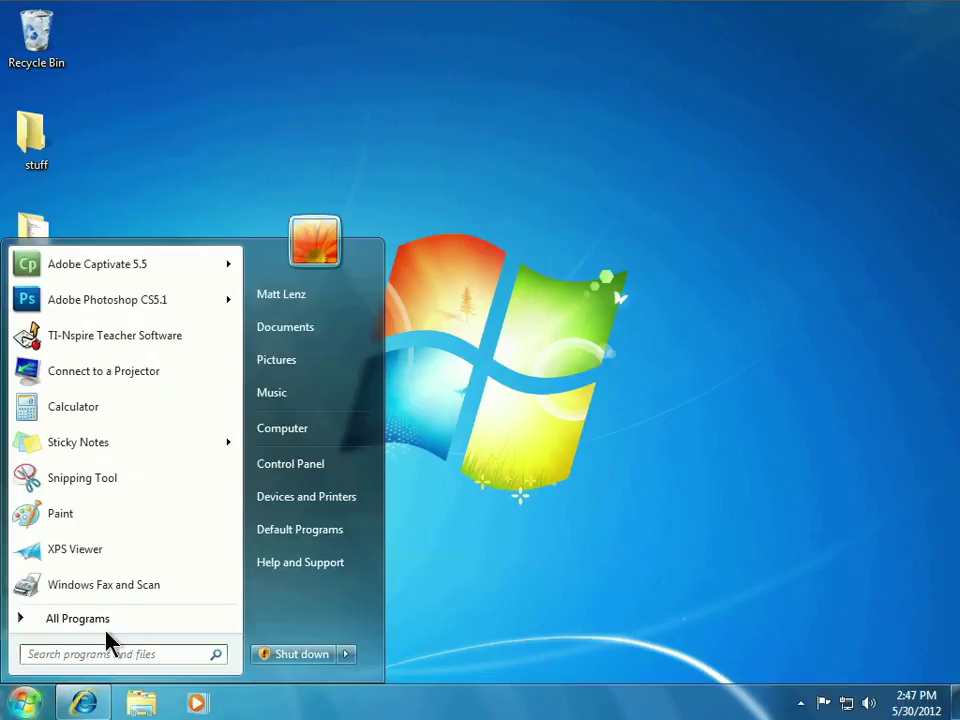
{"action": "left_click", "coordinate": [141, 624]}
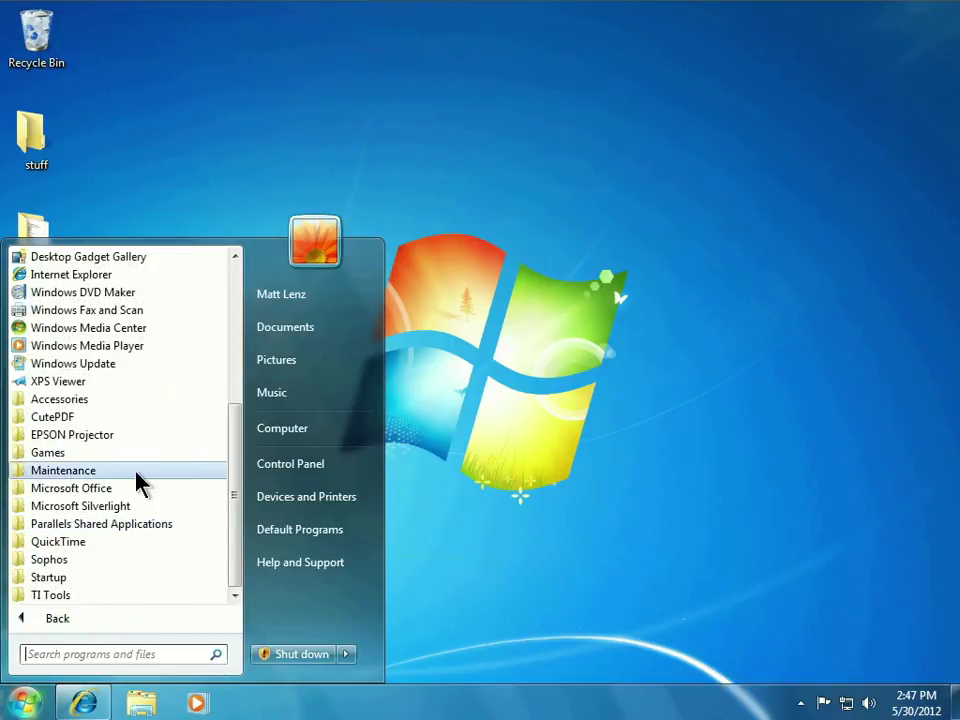
{"action": "left_click", "coordinate": [139, 436]}
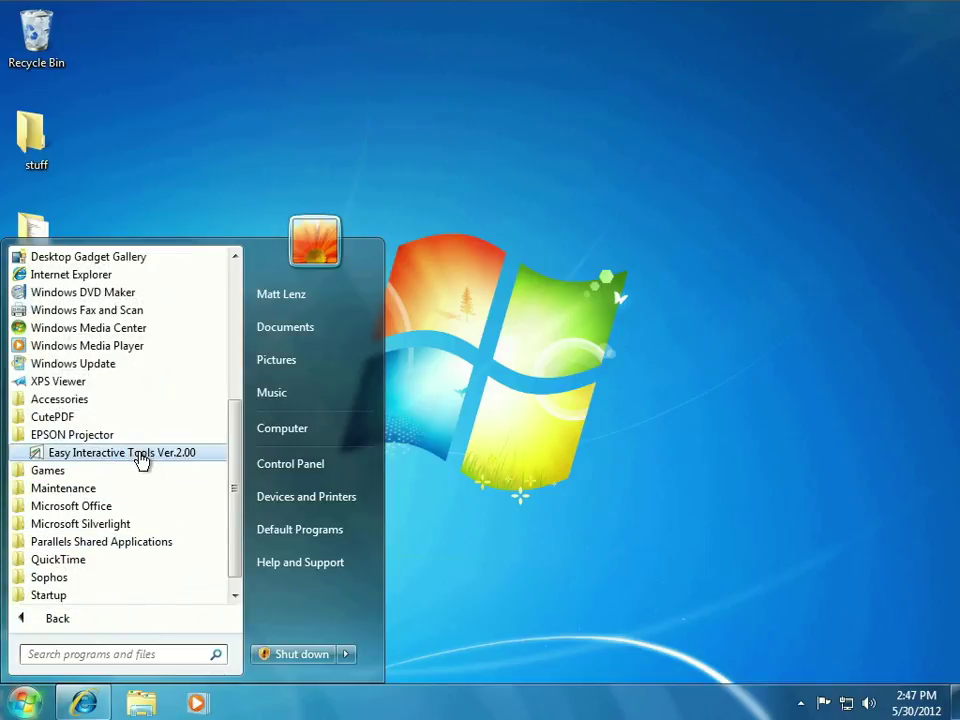